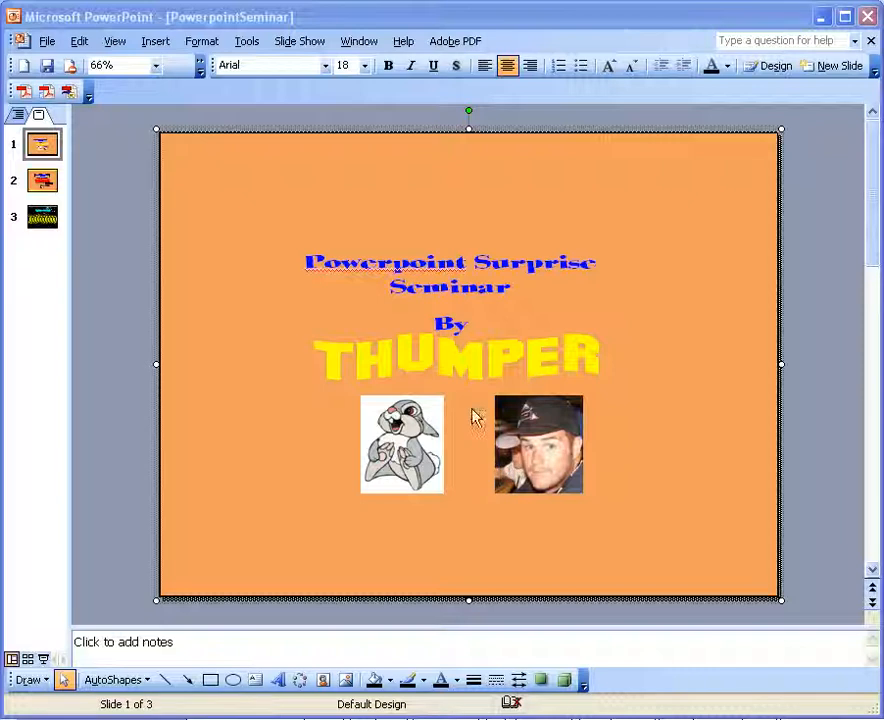
Open Custom Animation for the THUMPER WordArt on slide 1 and view the additional entrance effects without adding one
right_click(400, 362)
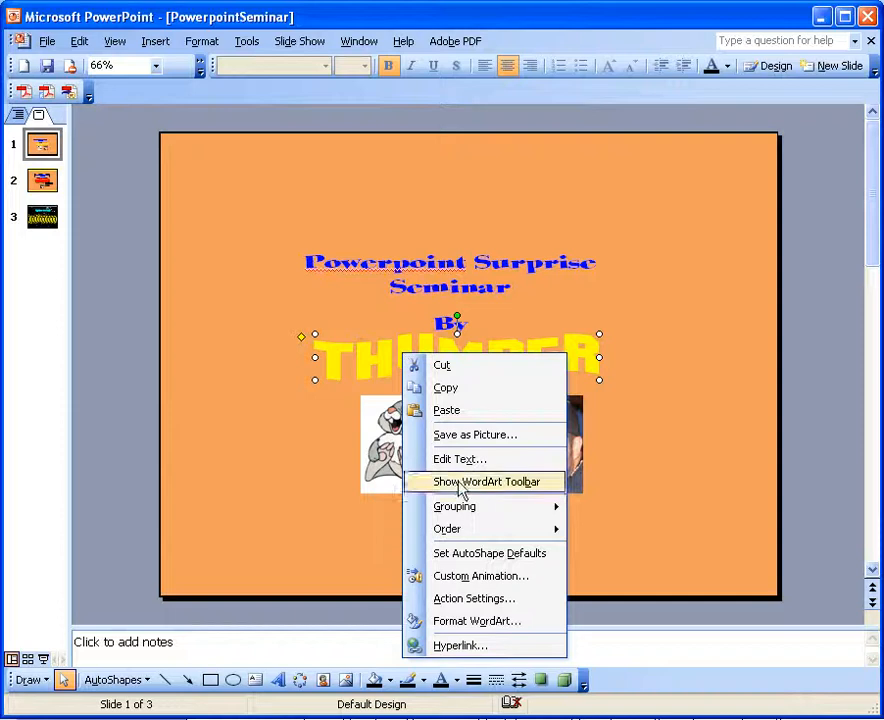
click(452, 578)
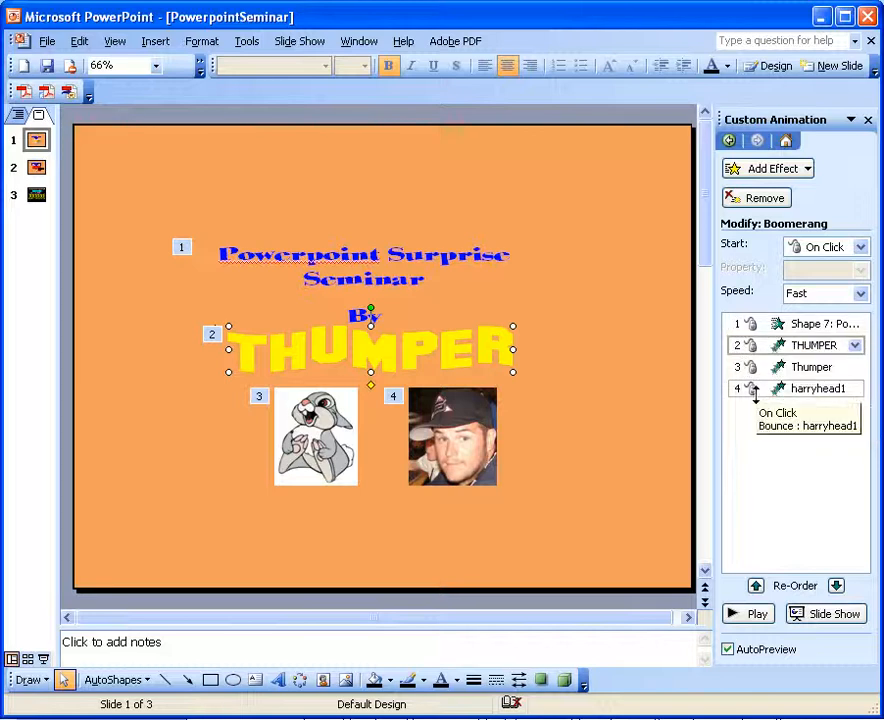
click(800, 170)
mouse_move(710, 197)
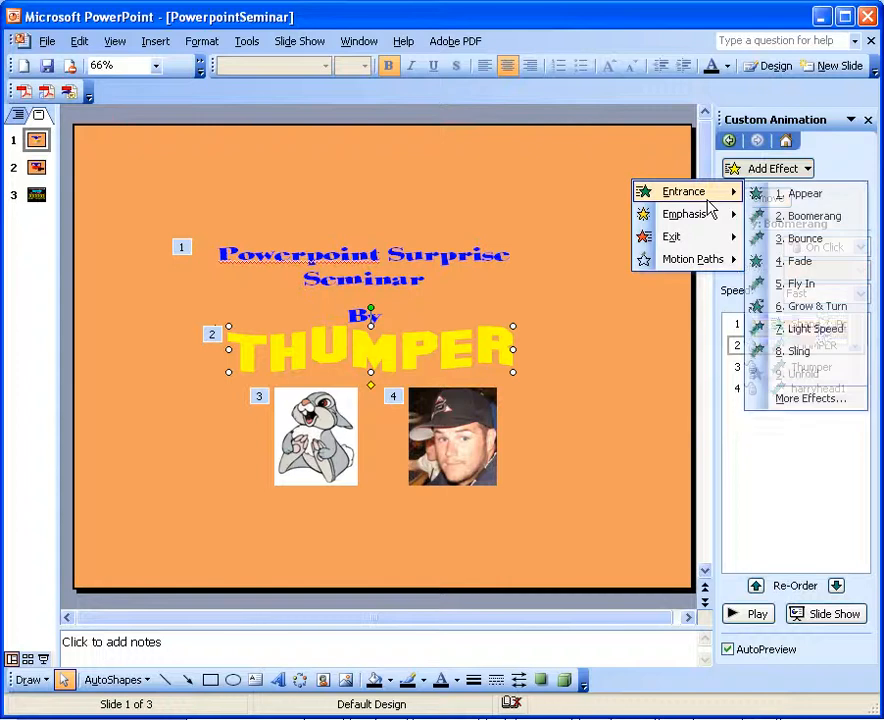
click(795, 398)
click(562, 596)
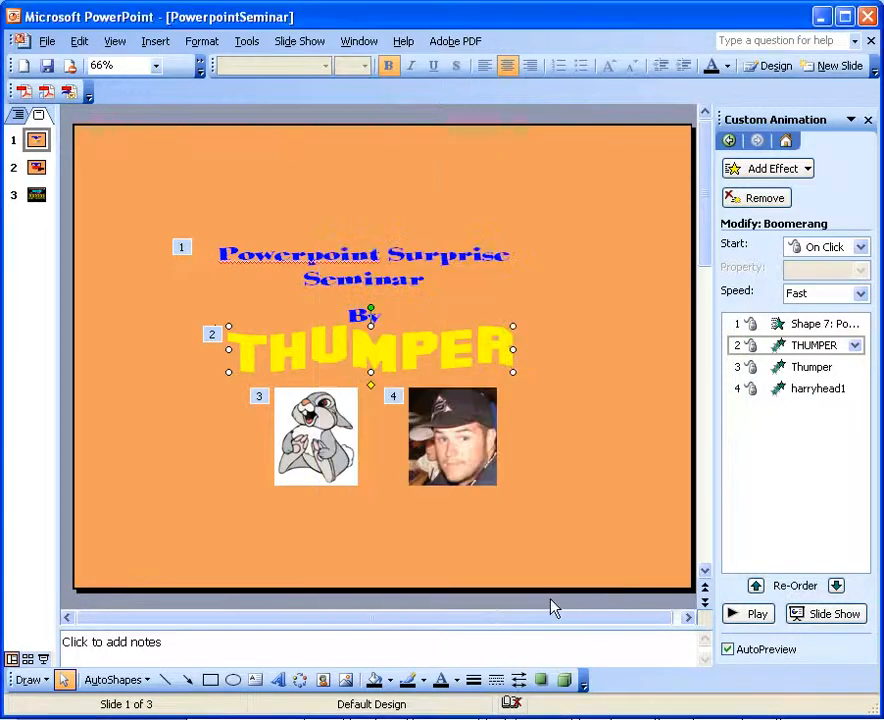
Play the slide show from slide 1 to preview its animations, and return to editing
click(43, 659)
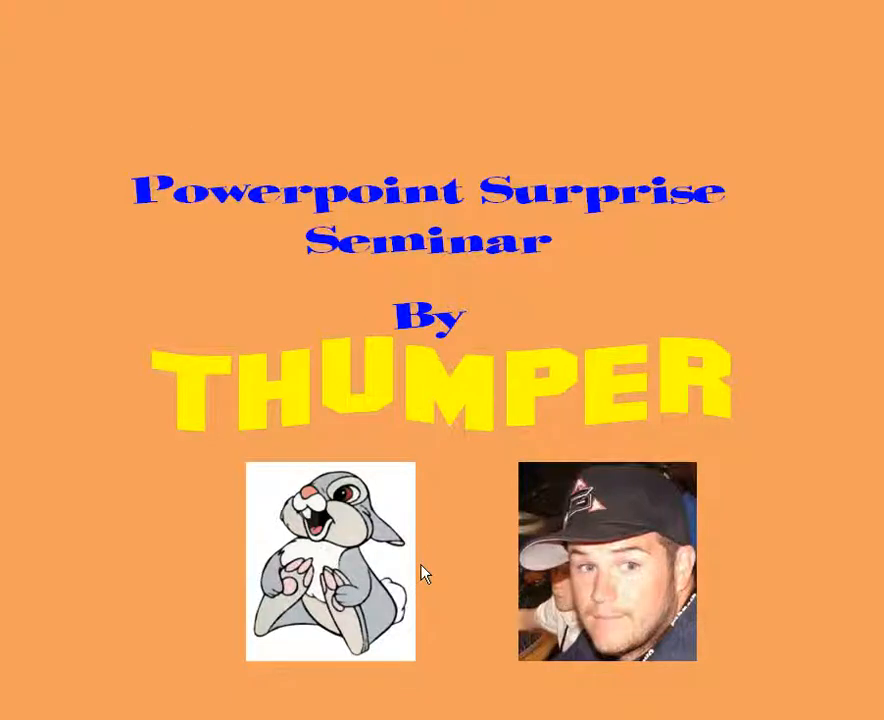
key(Escape)
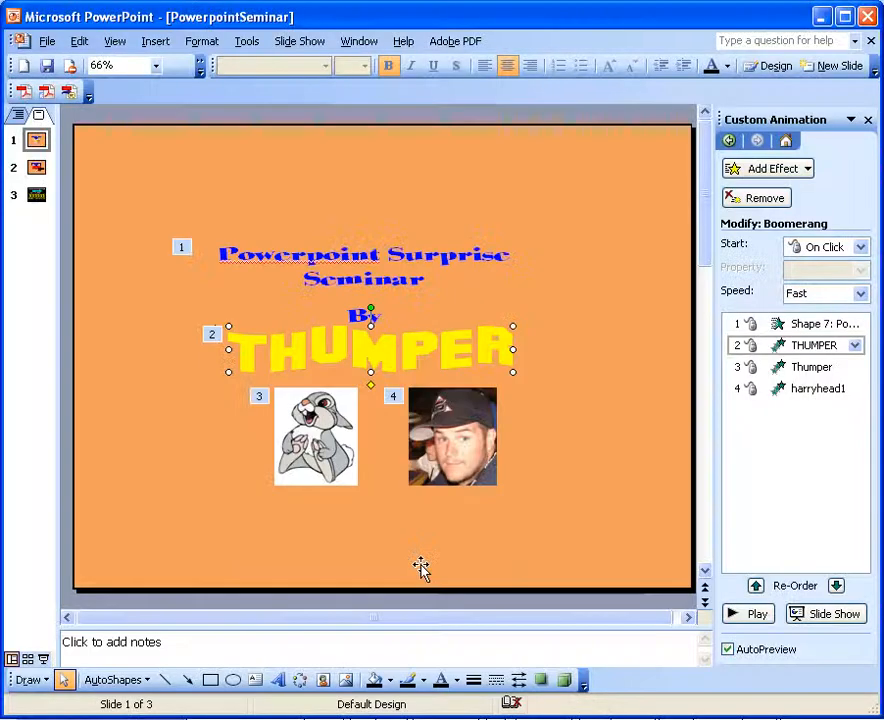
View the line colour choices for the photo of the man in a cap on slide 2 without changing them
click(37, 168)
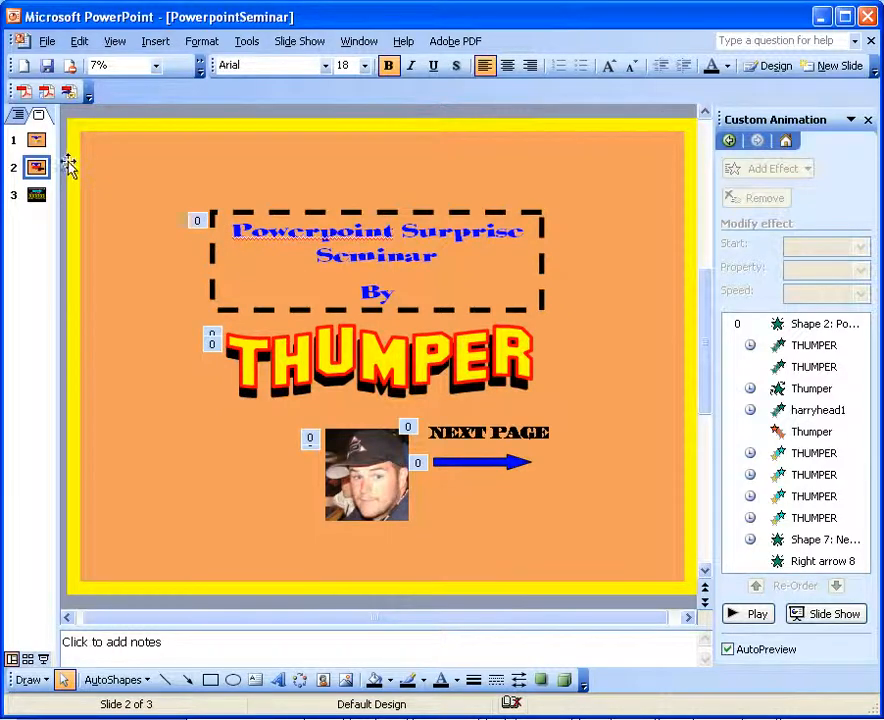
double_click(243, 330)
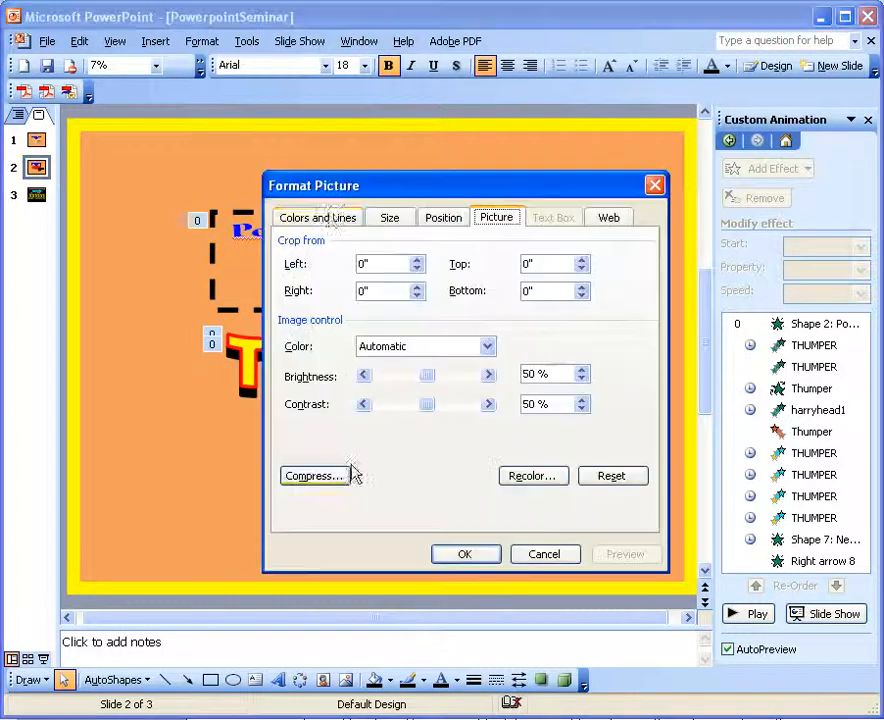
click(318, 217)
click(445, 349)
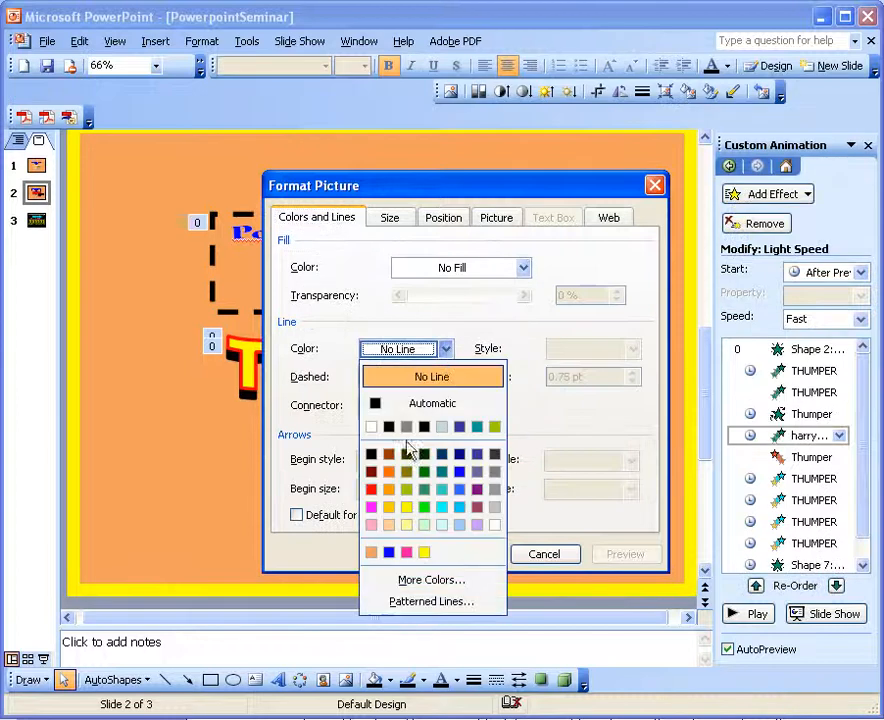
click(535, 555)
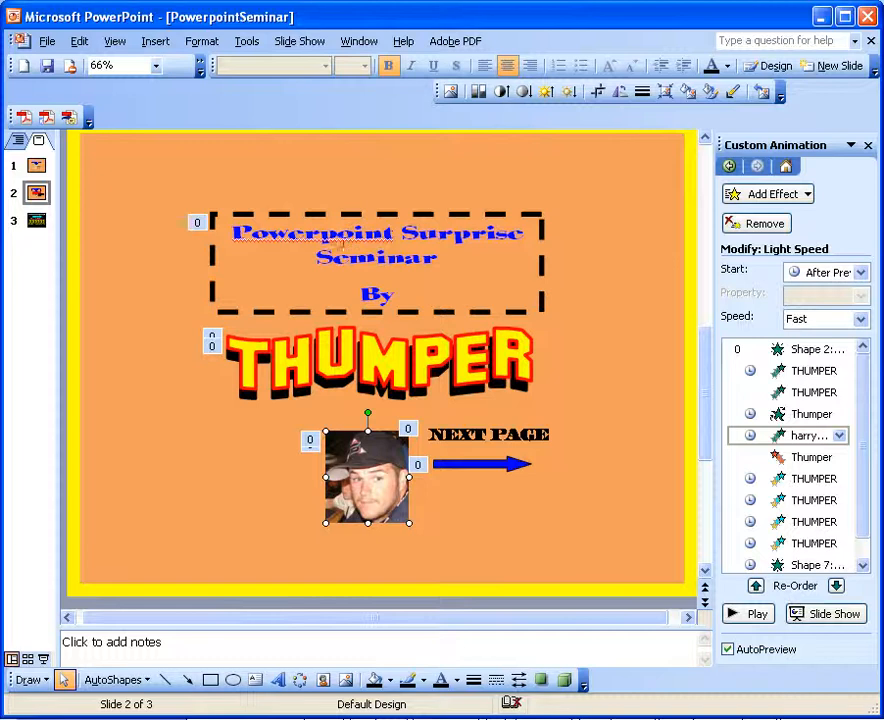
Review the cap photo's Size, Position and Web formatting settings, and leave without changes
double_click(355, 497)
click(390, 217)
click(462, 219)
click(622, 224)
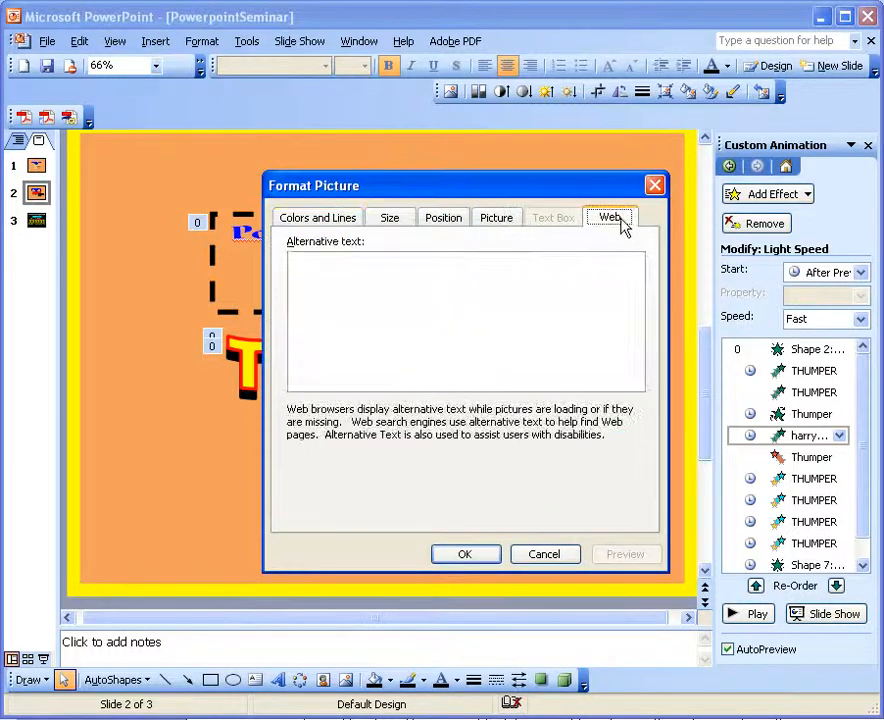
click(544, 555)
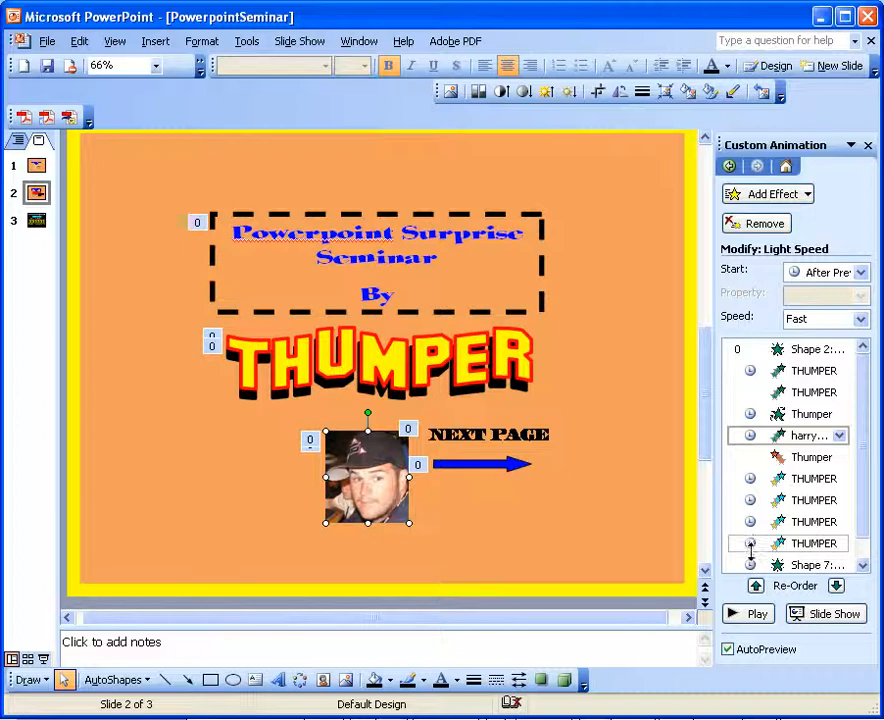
Compare the animation lists of slides 1 and 2, and check the start options of slide 2's title text box animation
click(37, 168)
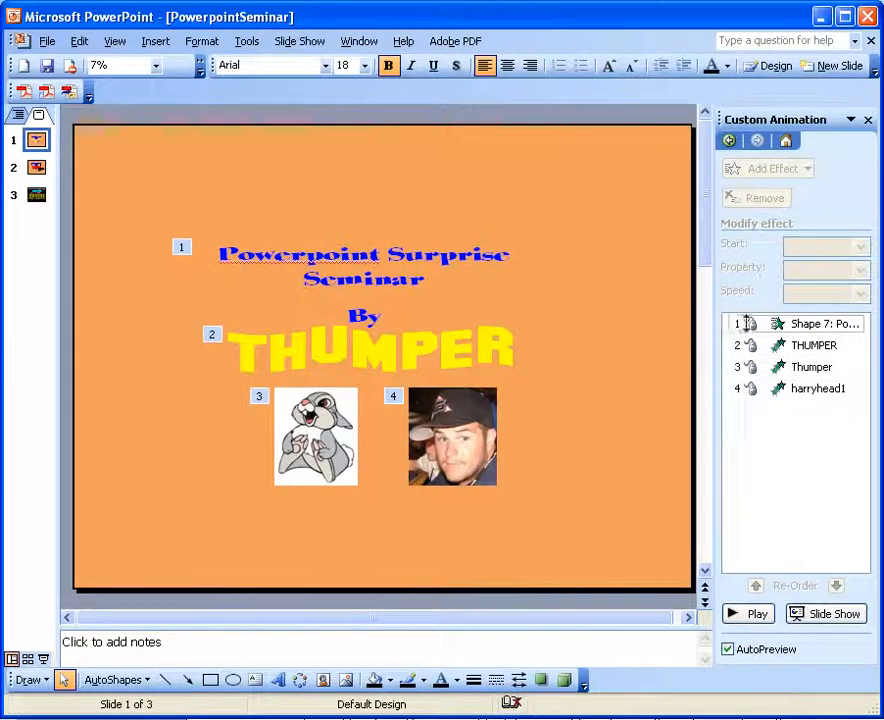
click(37, 168)
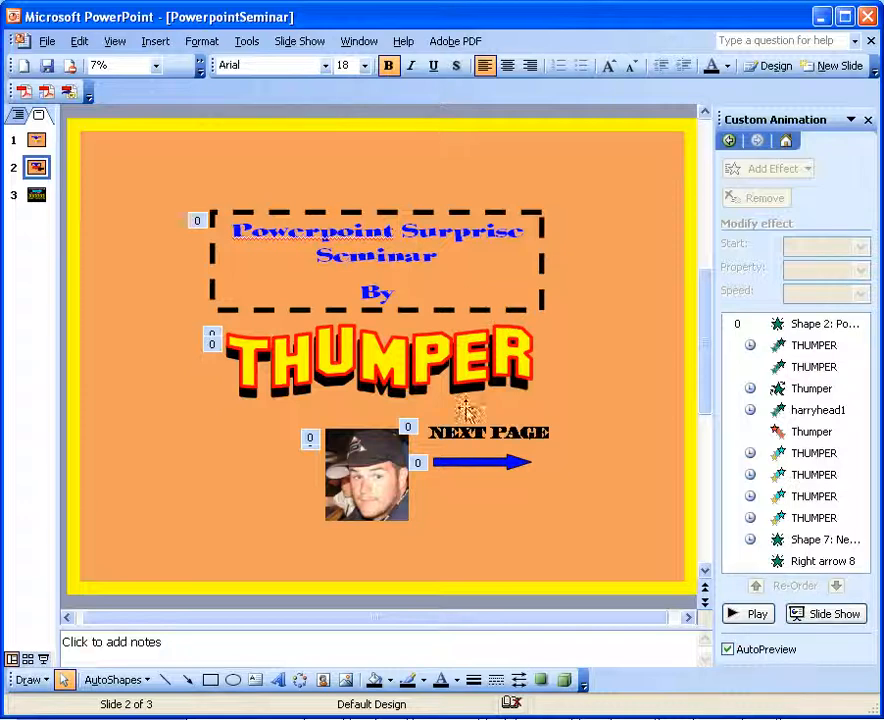
right_click(787, 325)
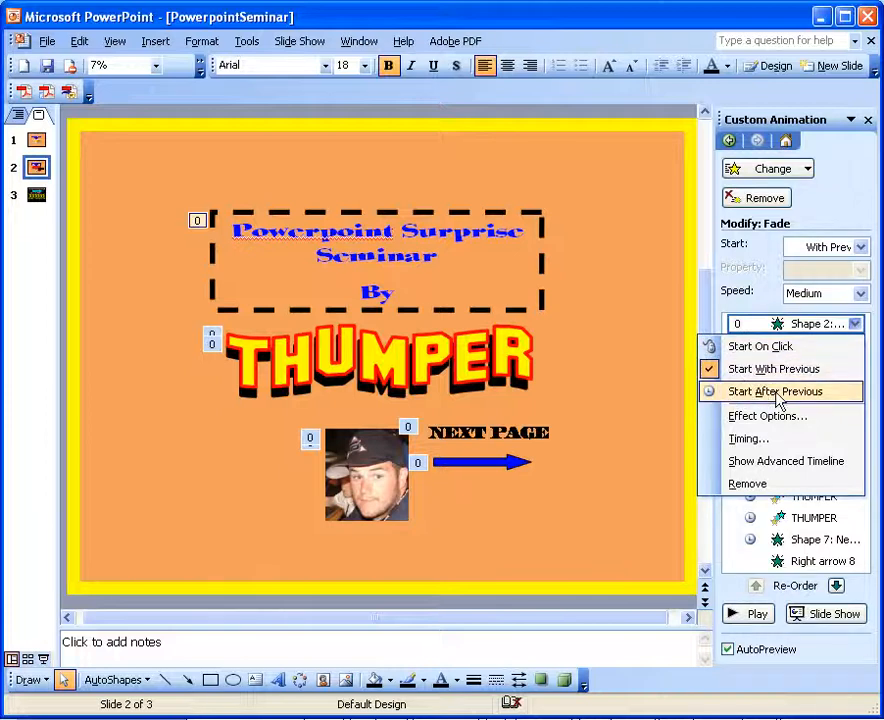
click(853, 324)
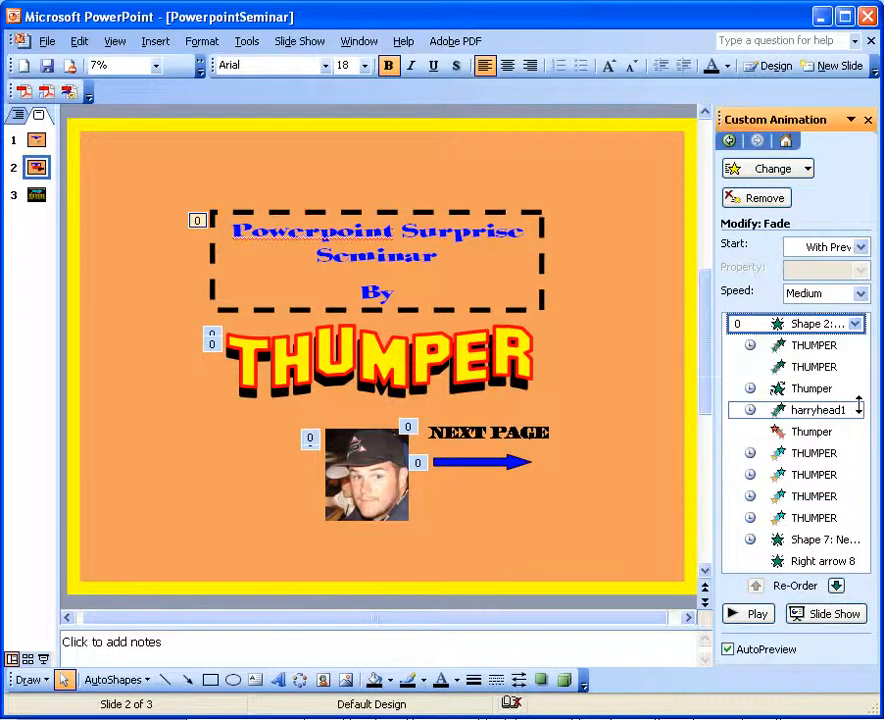
View the effect options of the title text box's Fade animation, including its available sounds, and cancel without changes
right_click(789, 325)
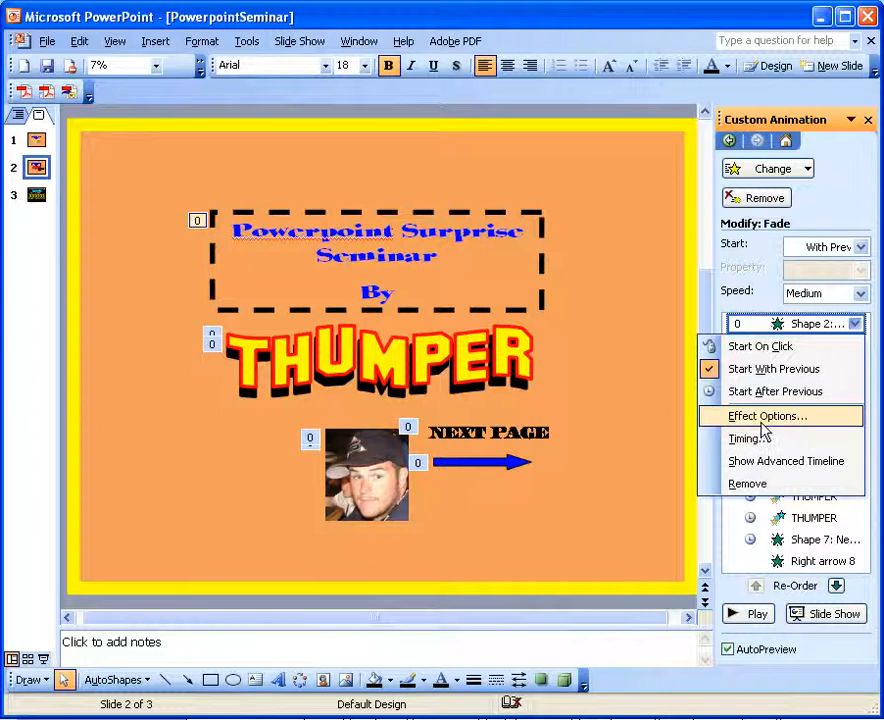
click(745, 417)
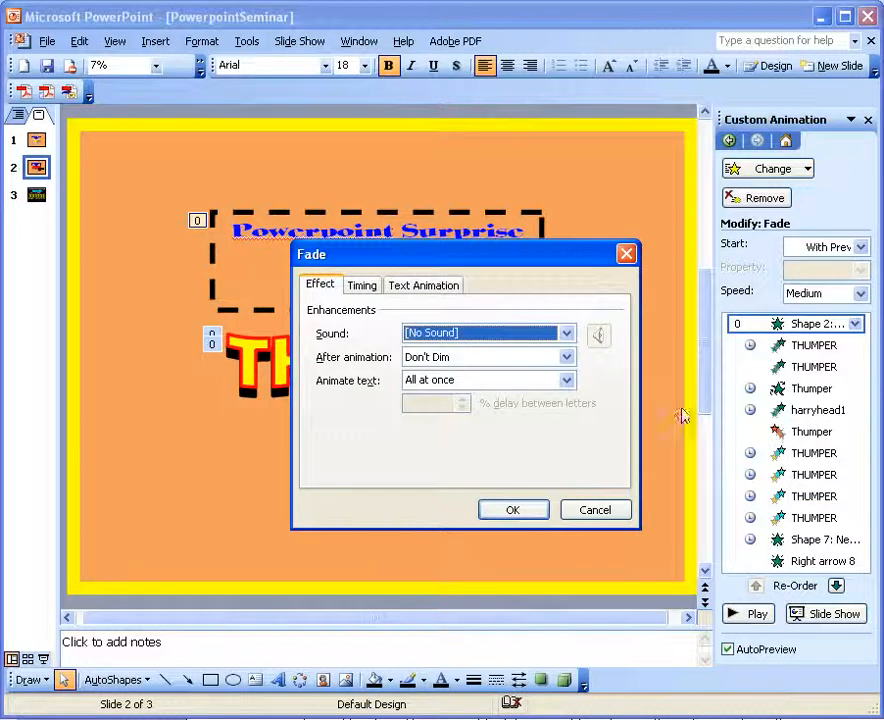
click(567, 333)
mouse_move(567, 362)
mouse_down()
mouse_move(567, 393)
mouse_move(566, 368)
mouse_up()
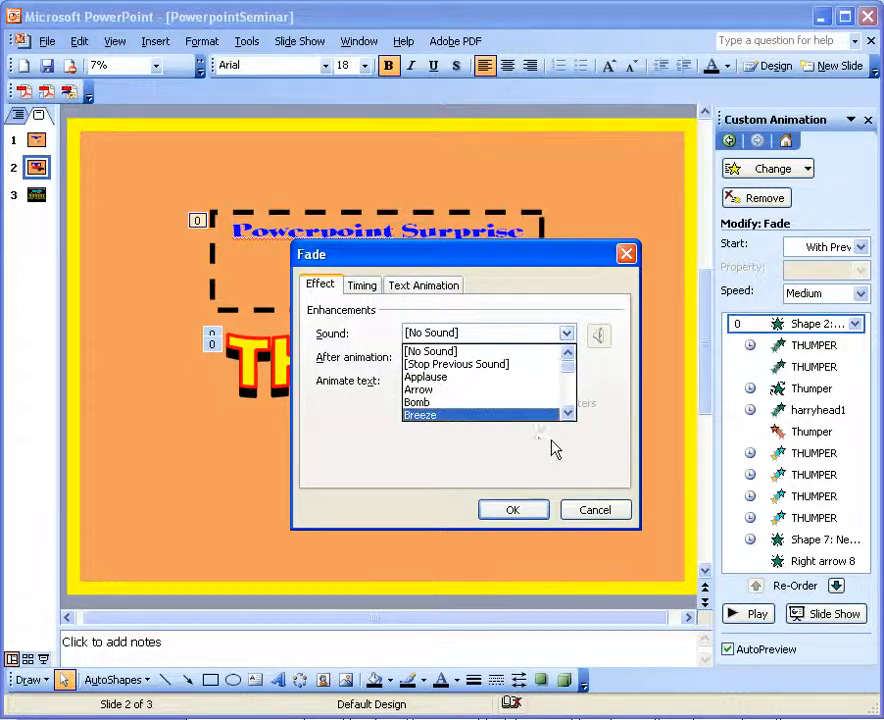
click(591, 518)
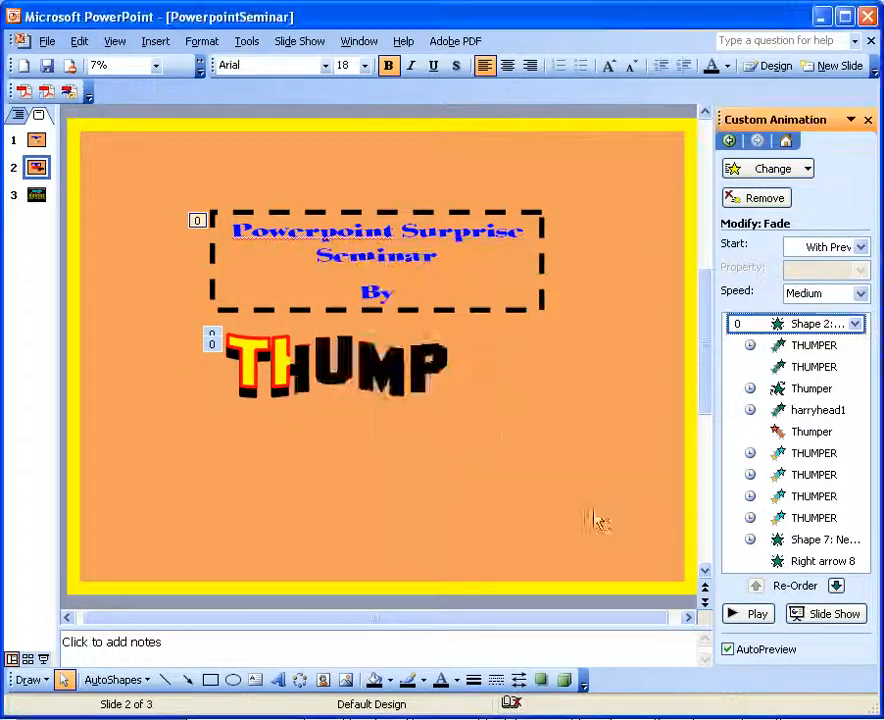
Review the timing settings of the title text box's Fade animation, and cancel without changes
right_click(792, 329)
click(770, 439)
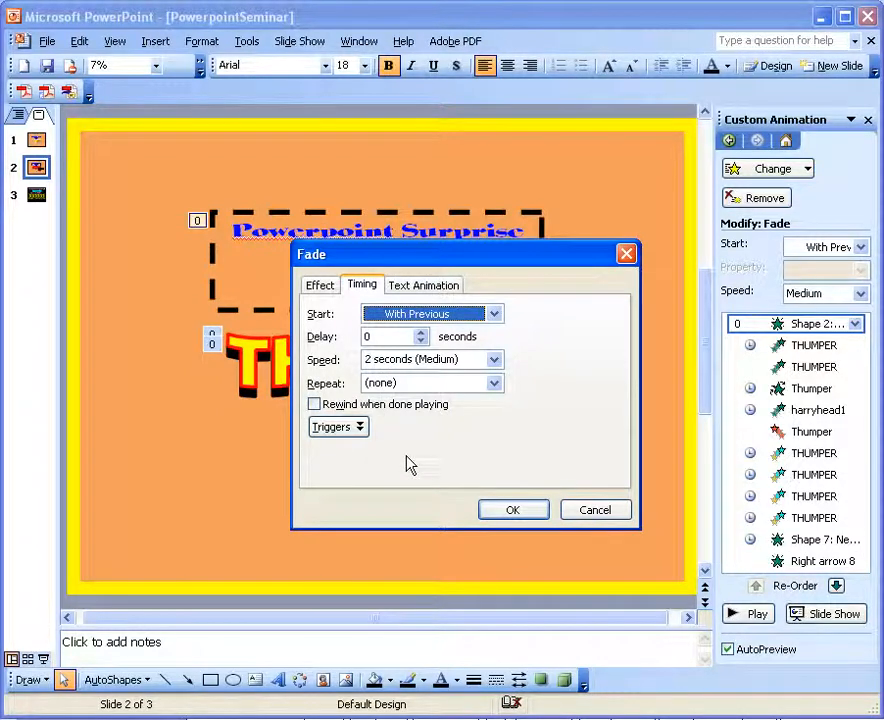
click(594, 510)
Show the advanced timeline for slide 2 and examine when each animation starts and ends along it
right_click(786, 327)
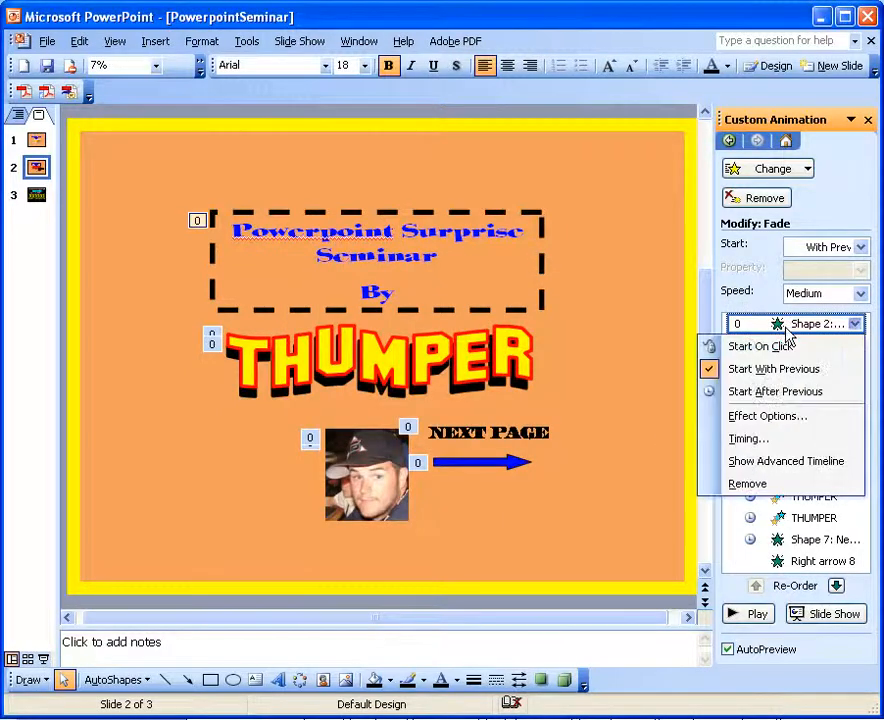
click(760, 464)
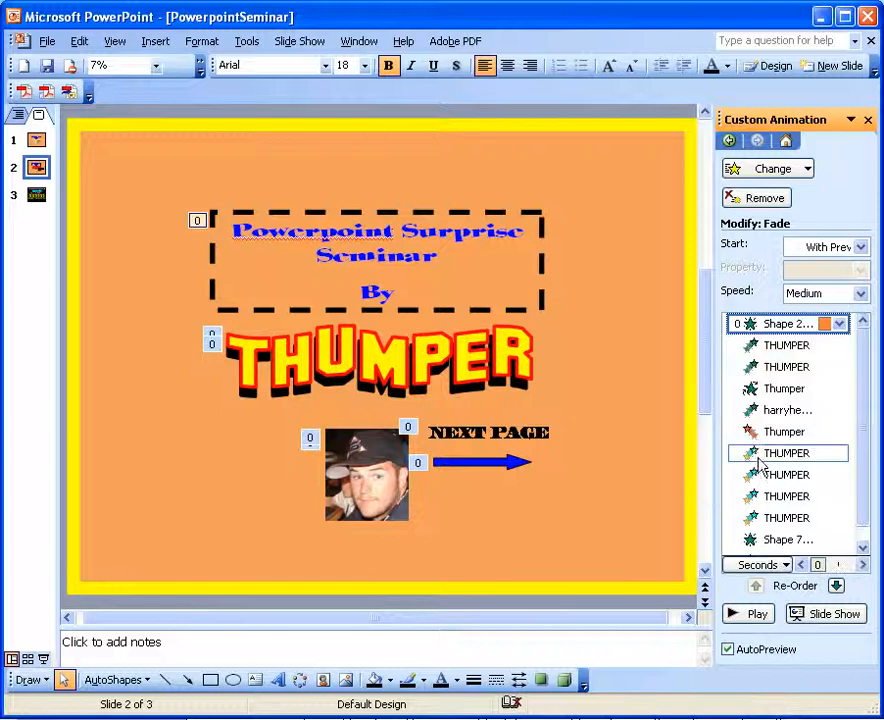
click(862, 565)
click(831, 366)
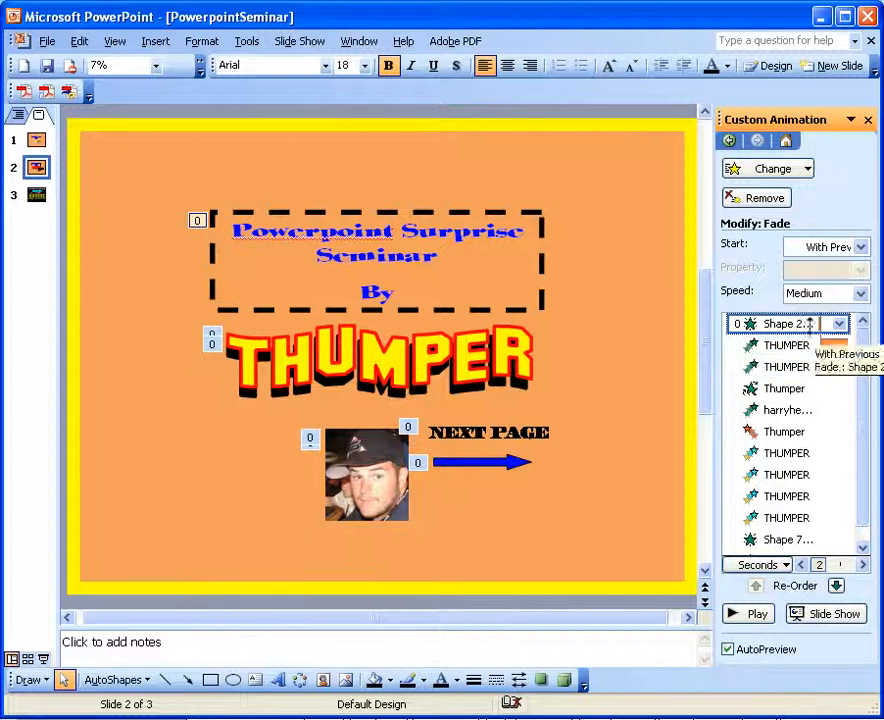
click(859, 565)
click(859, 565)
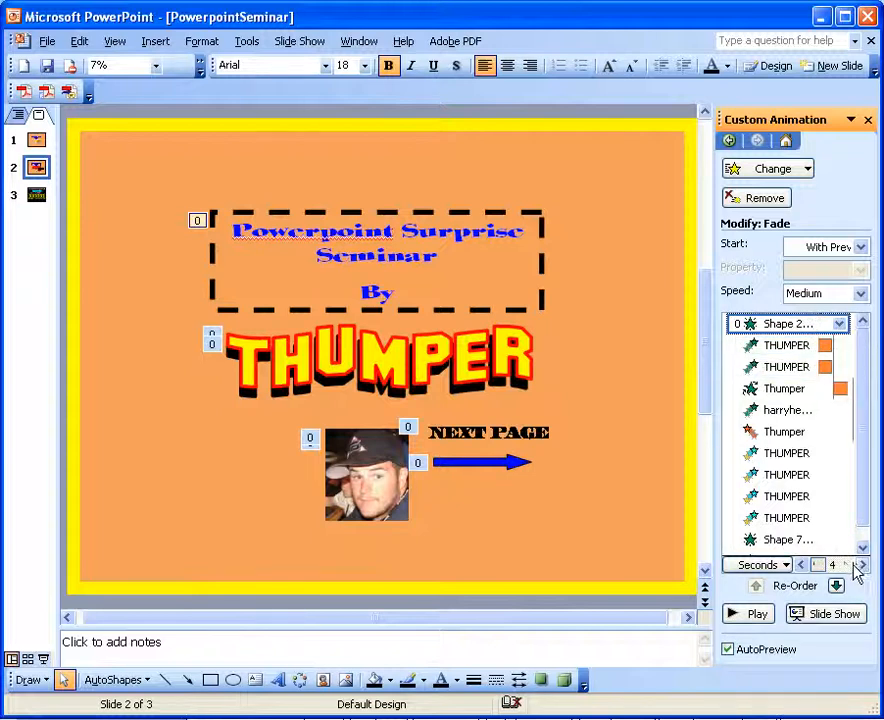
click(859, 565)
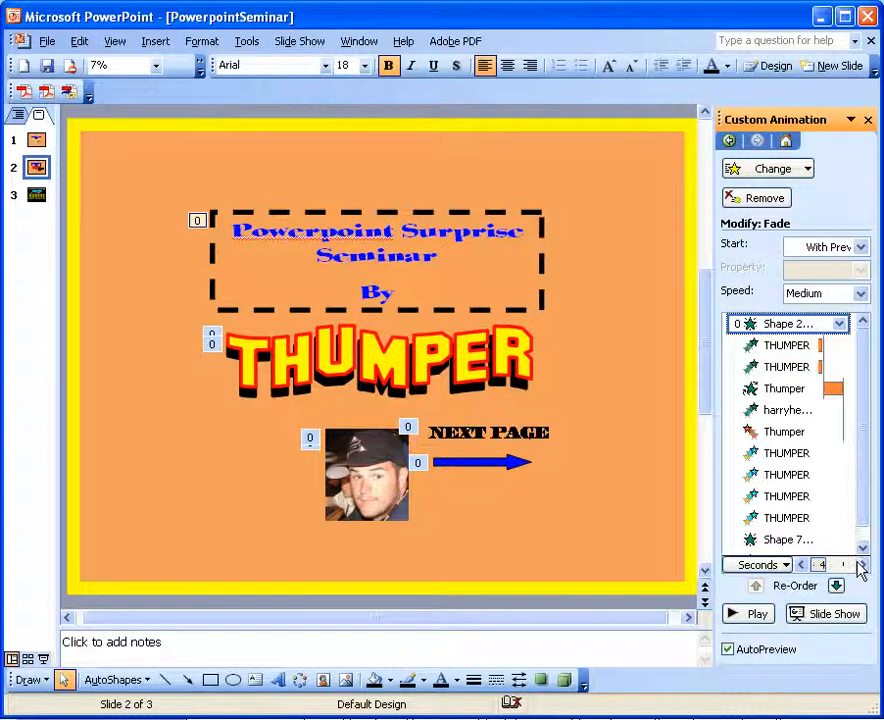
click(835, 390)
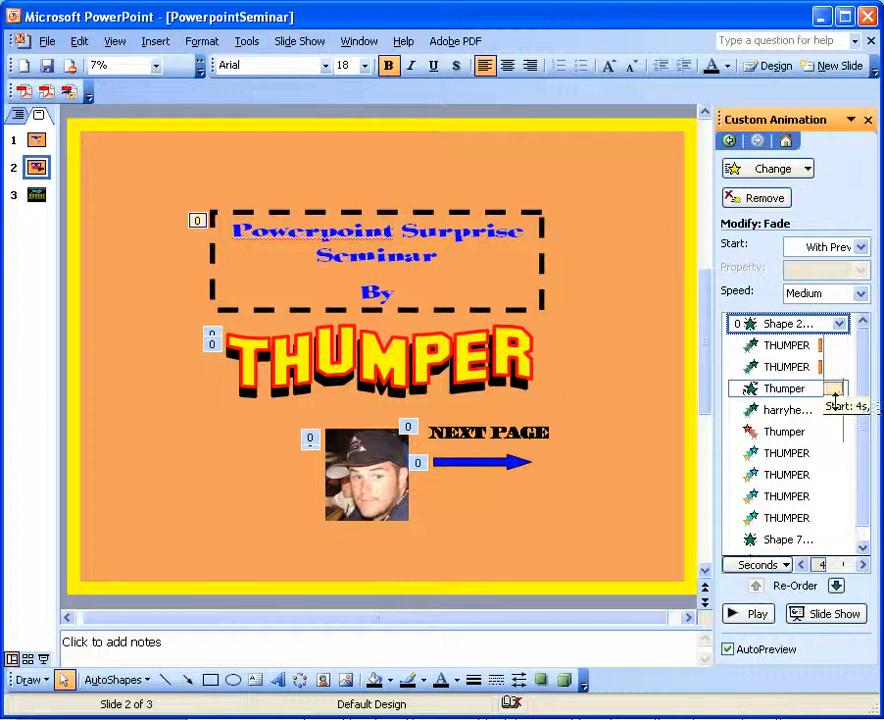
click(859, 566)
click(861, 566)
click(861, 566)
click(861, 566)
click(861, 566)
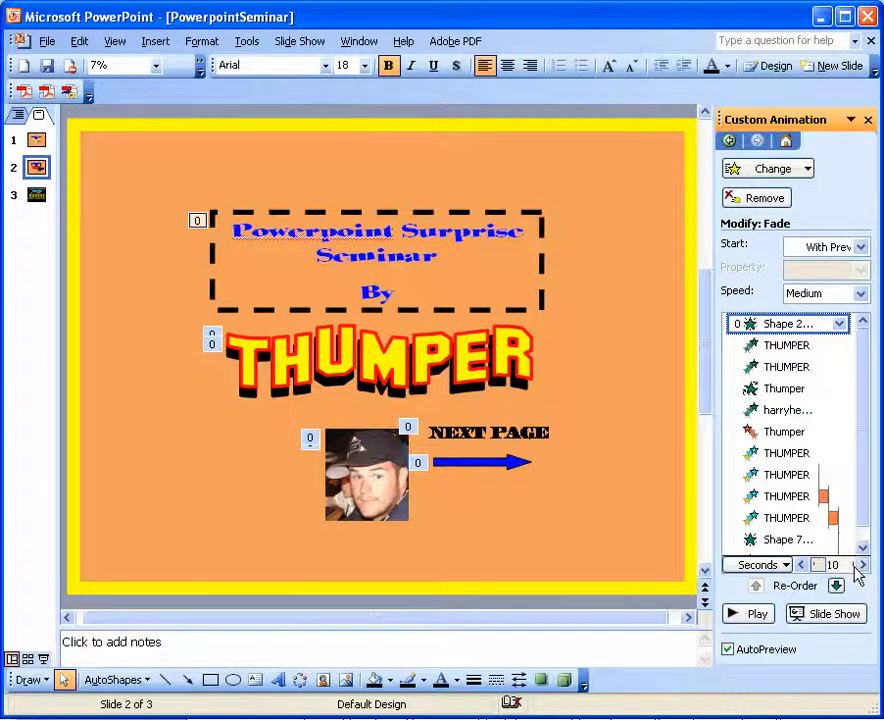
Play the slide show from slide 2 to preview its automatic animation sequence
click(44, 661)
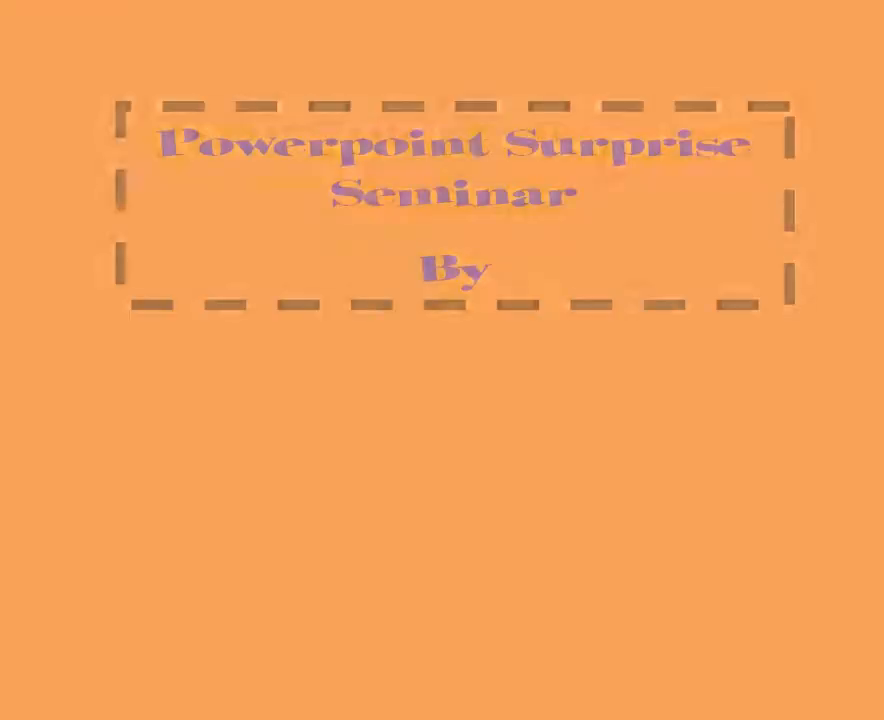